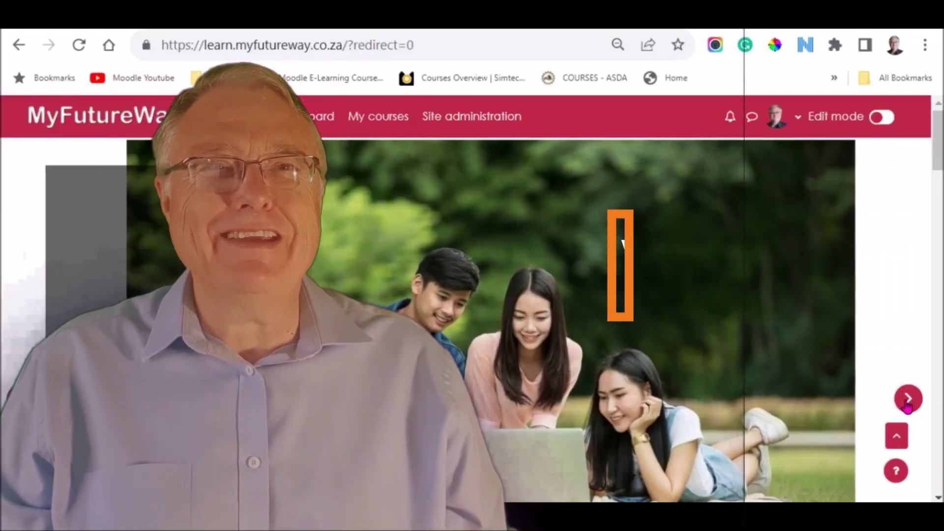
Advance the MyFutureWay front page slider through its next two slides.
left_click(908, 399)
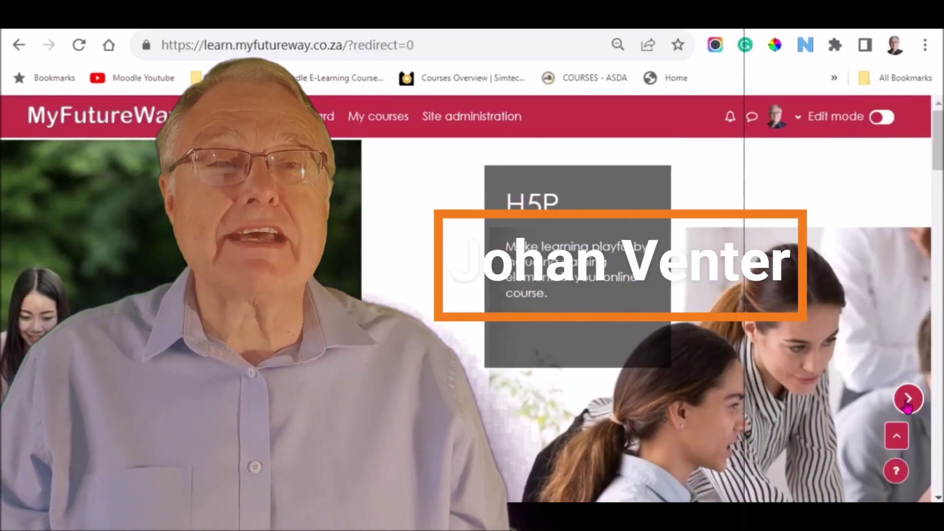
left_click(907, 399)
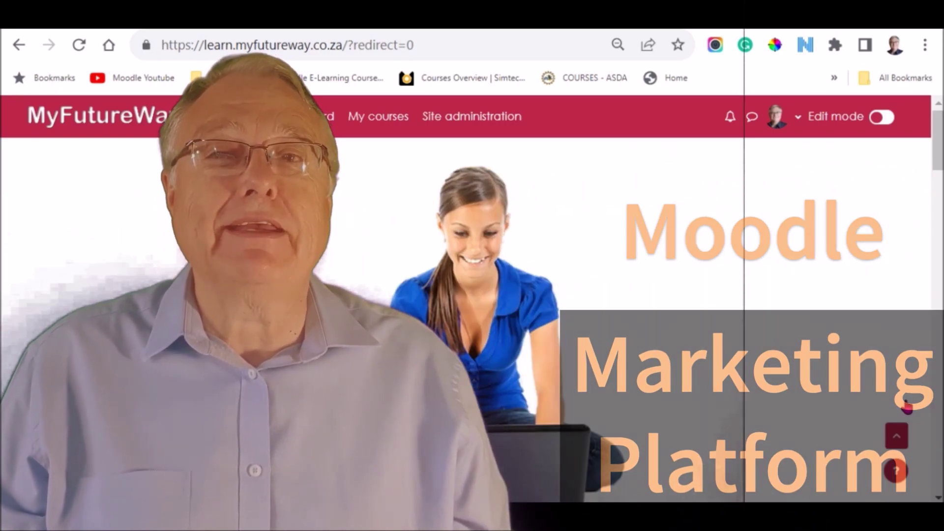
scroll(656, 387, "down", 2)
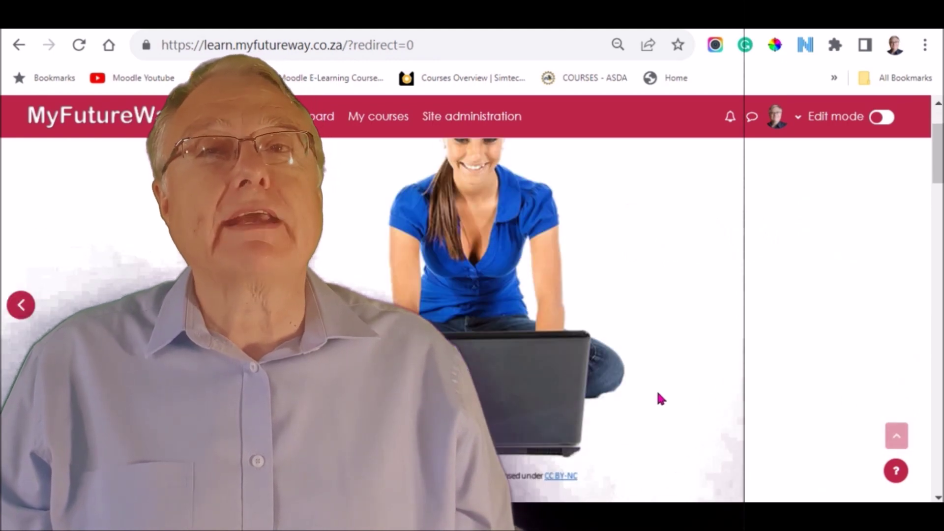
scroll(656, 387, "down", 3)
scroll(656, 388, "down", 3)
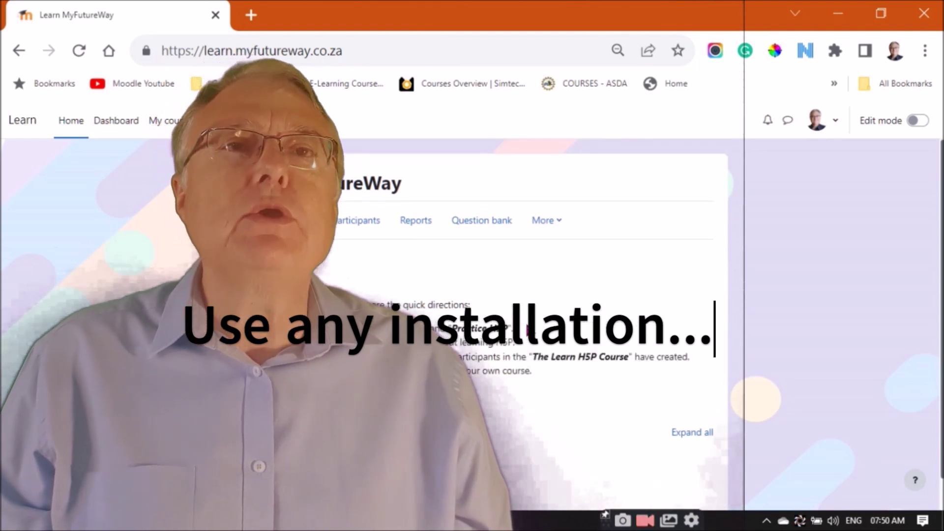
Go to the Dashboard on the way to Site administration plugins.
left_click(131, 124)
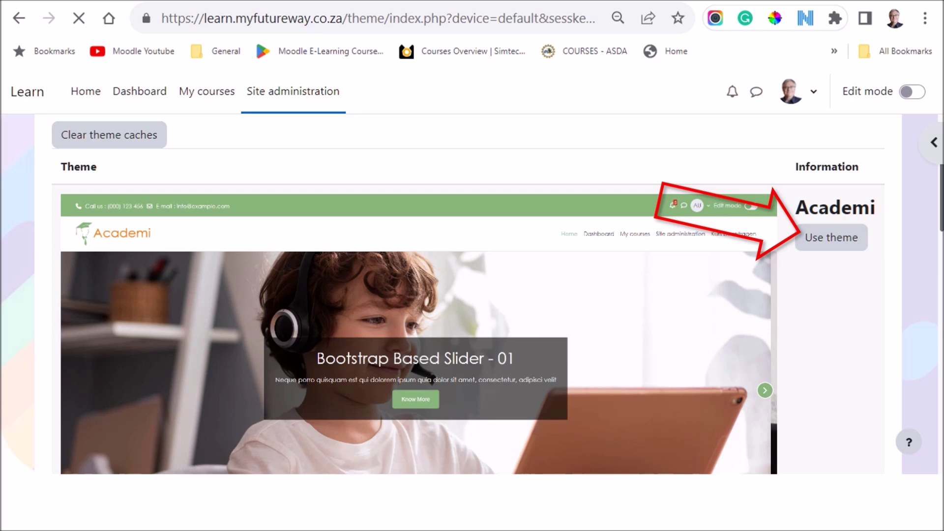
scroll(472, 295, "down", 8)
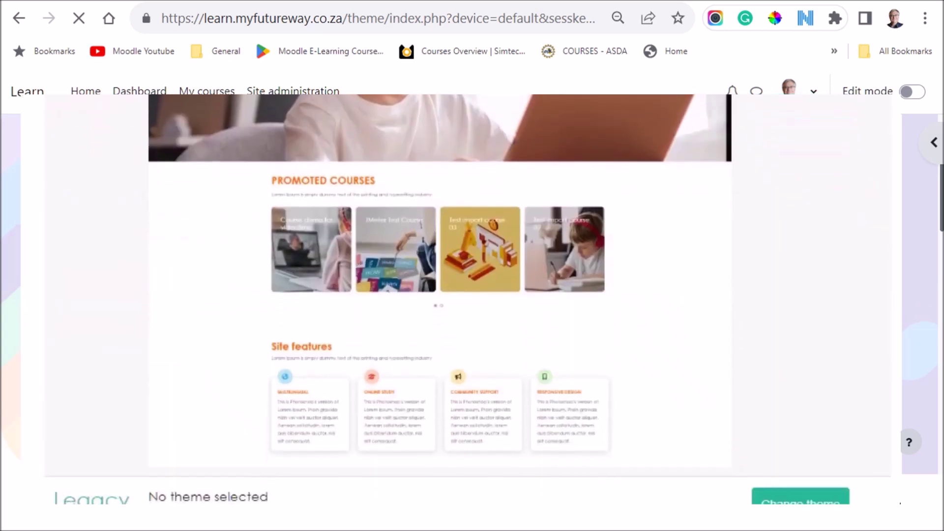
scroll(472, 295, "down", 4)
scroll(472, 295, "down", 4)
scroll(472, 295, "down", 2)
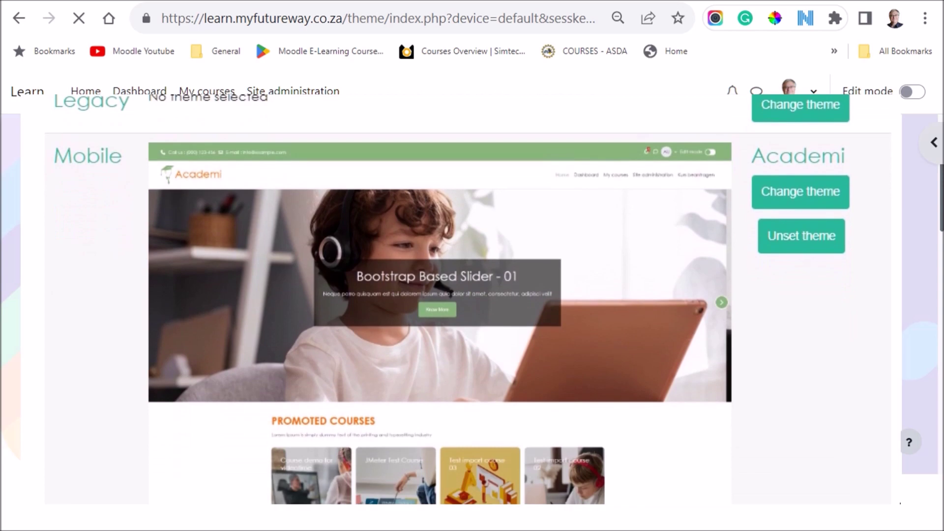
scroll(472, 295, "down", 4)
scroll(472, 296, "down", 4)
scroll(472, 296, "down", 4)
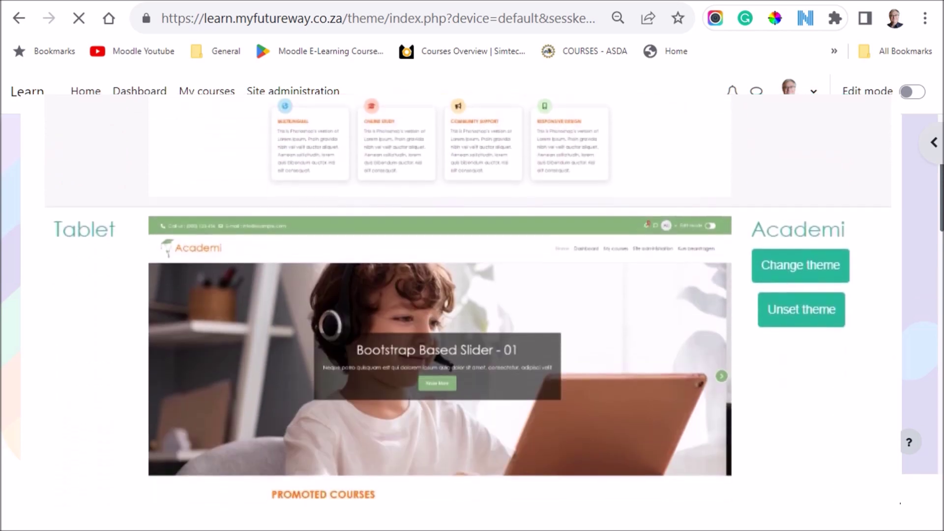
scroll(472, 295, "down", 2)
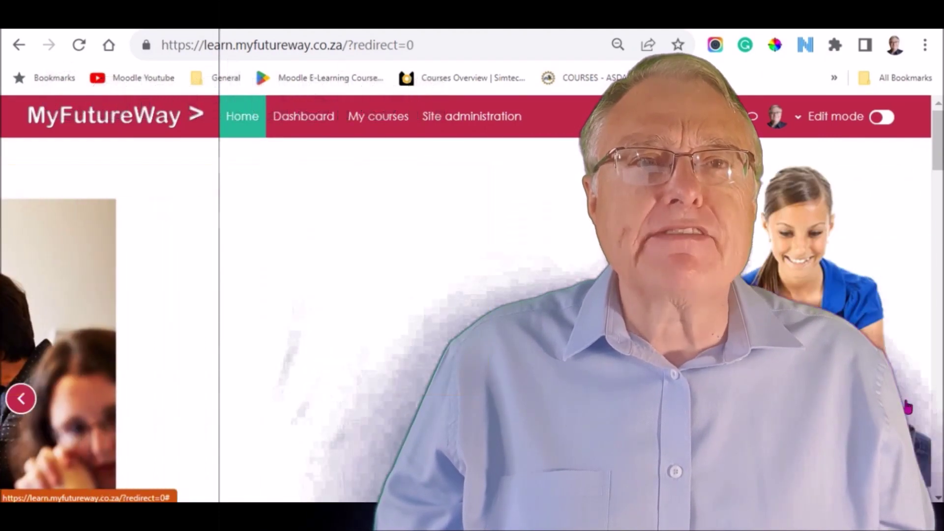
scroll(472, 296, "down", 5)
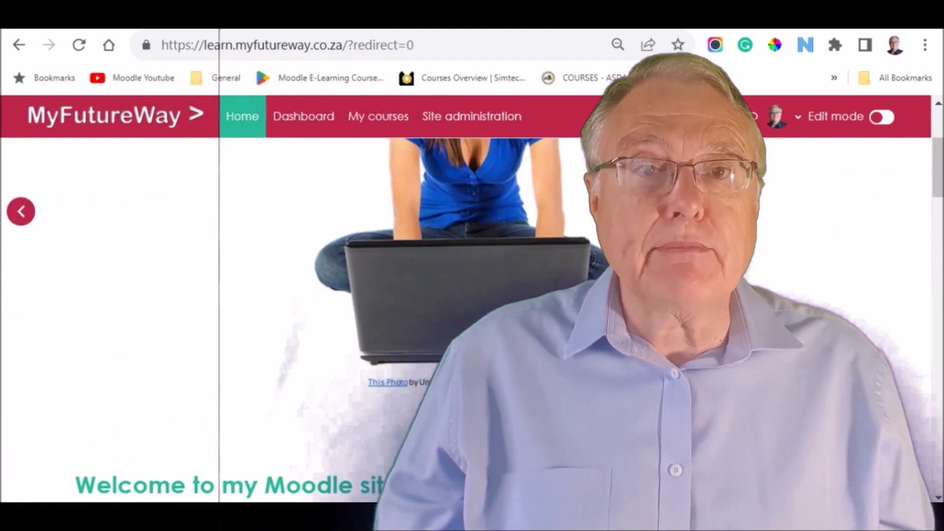
scroll(473, 295, "down", 3)
scroll(472, 295, "down", 2)
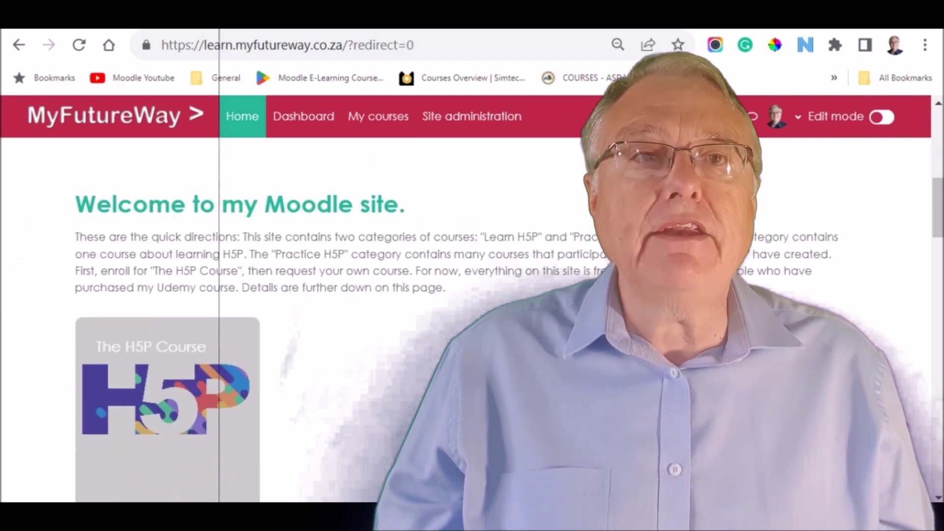
scroll(473, 295, "down", 3)
scroll(472, 295, "down", 3)
scroll(472, 295, "down", 2)
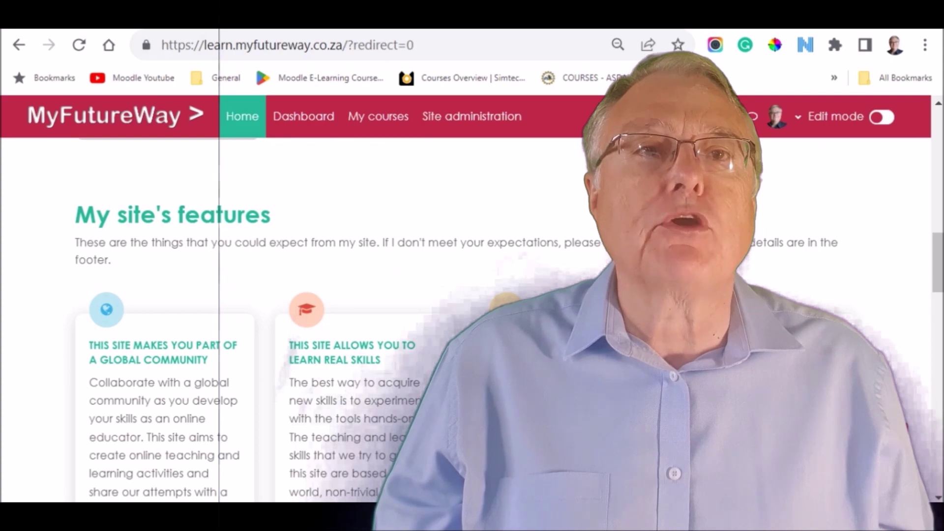
scroll(472, 296, "down", 3)
scroll(473, 295, "down", 3)
scroll(473, 296, "down", 4)
scroll(472, 295, "down", 4)
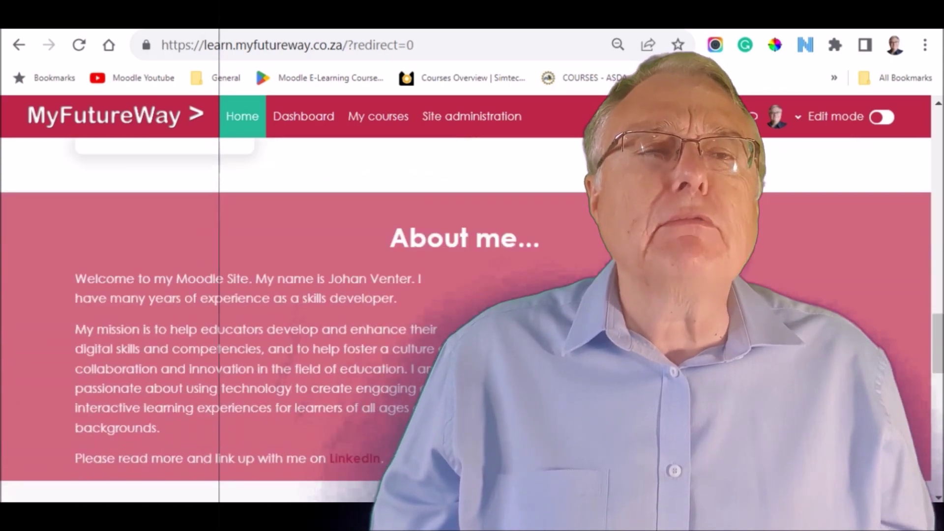
scroll(472, 296, "down", 3)
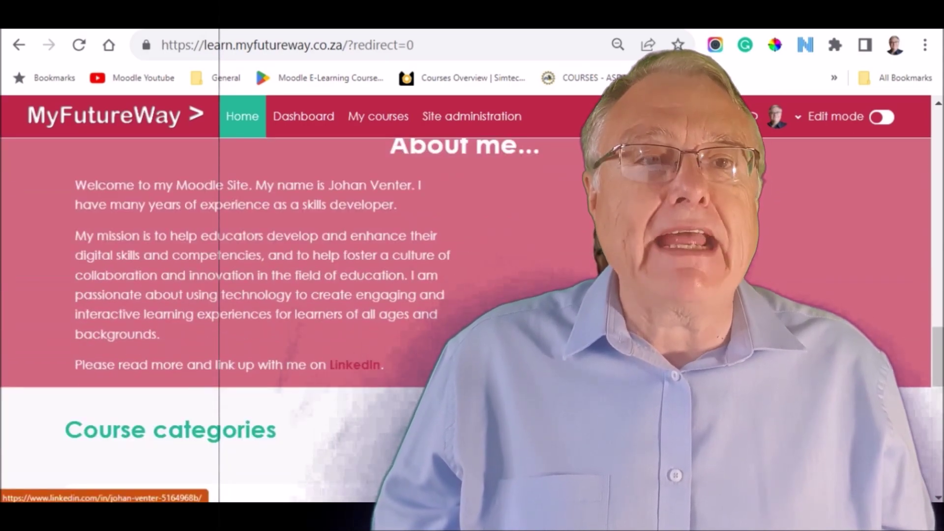
scroll(354, 364, "down", 1)
scroll(295, 295, "down", 4)
scroll(295, 295, "down", 4)
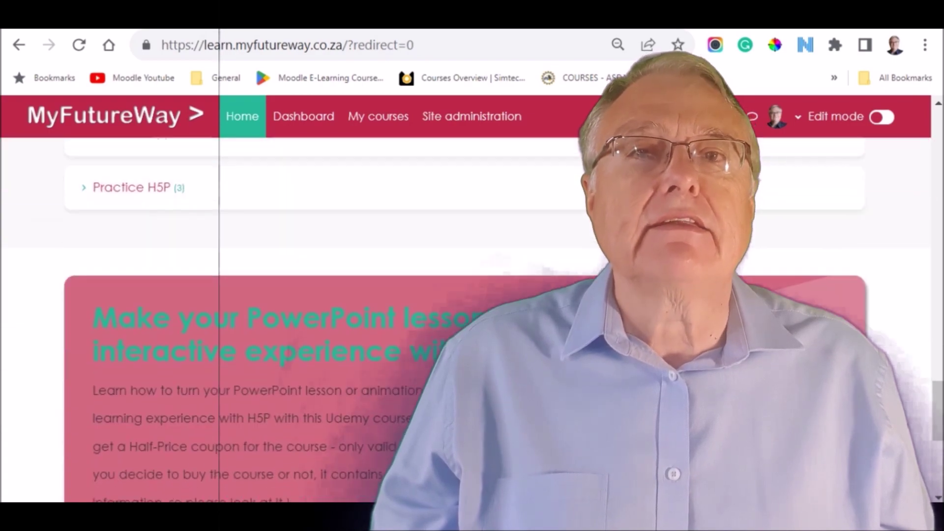
scroll(295, 296, "down", 3)
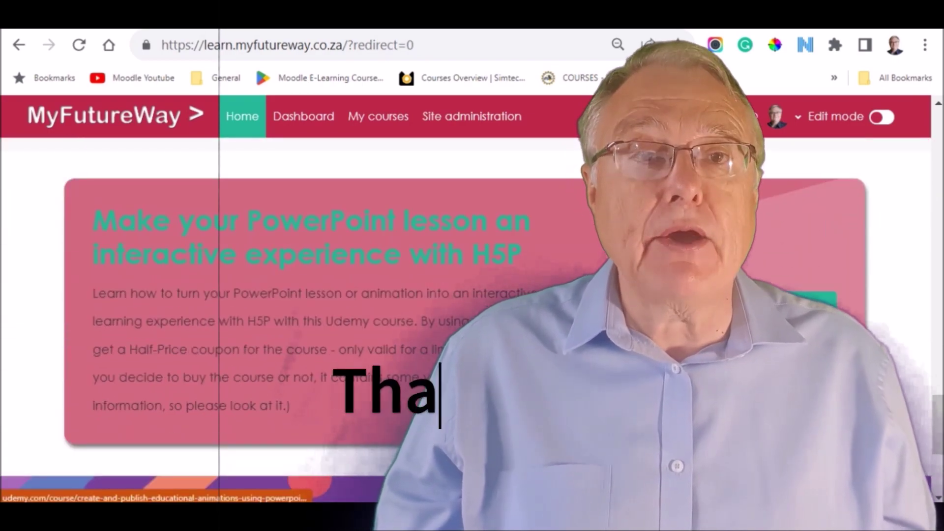
scroll(295, 295, "down", 4)
scroll(296, 295, "down", 3)
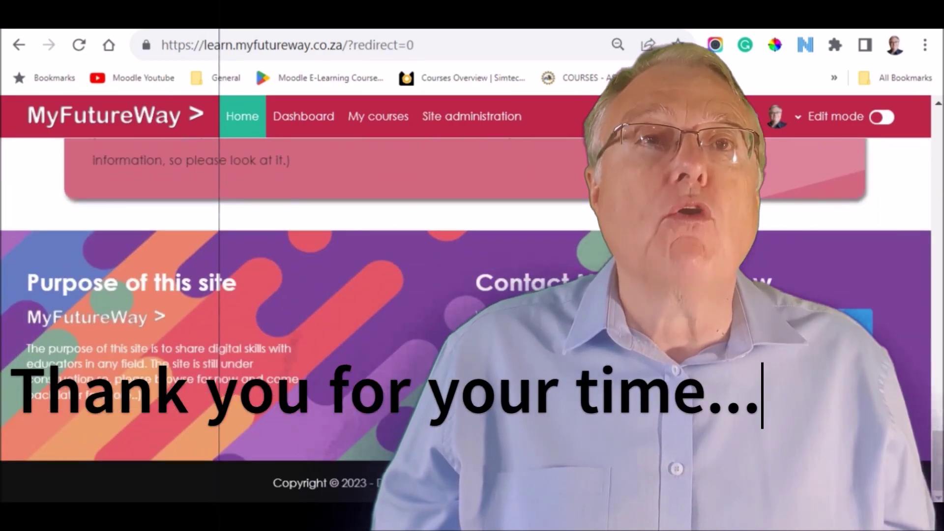